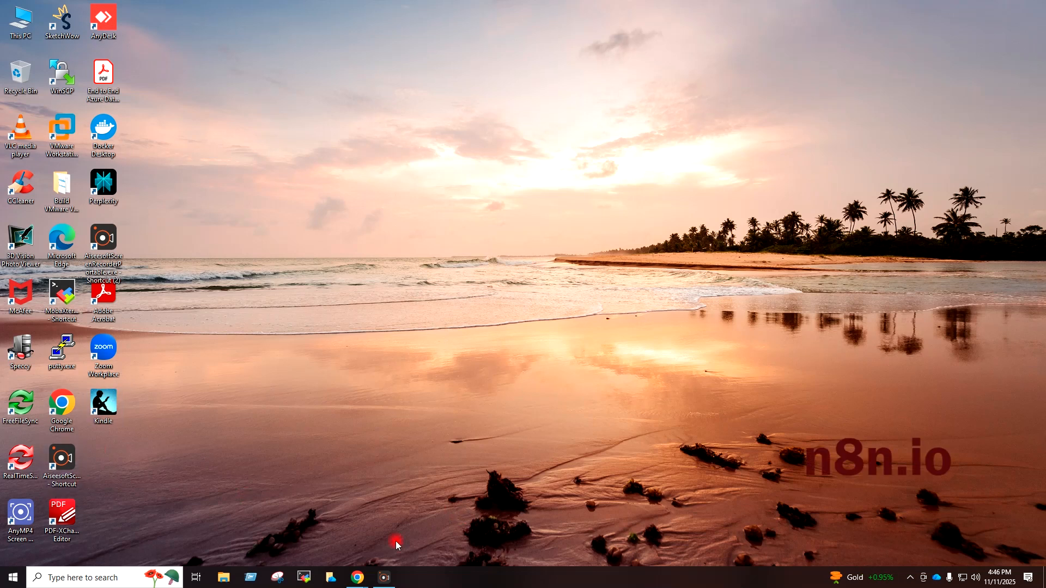
Bring the 'Workflows - n8n' browser window forward and start a new blank workflow.
mouse_move(360, 576)
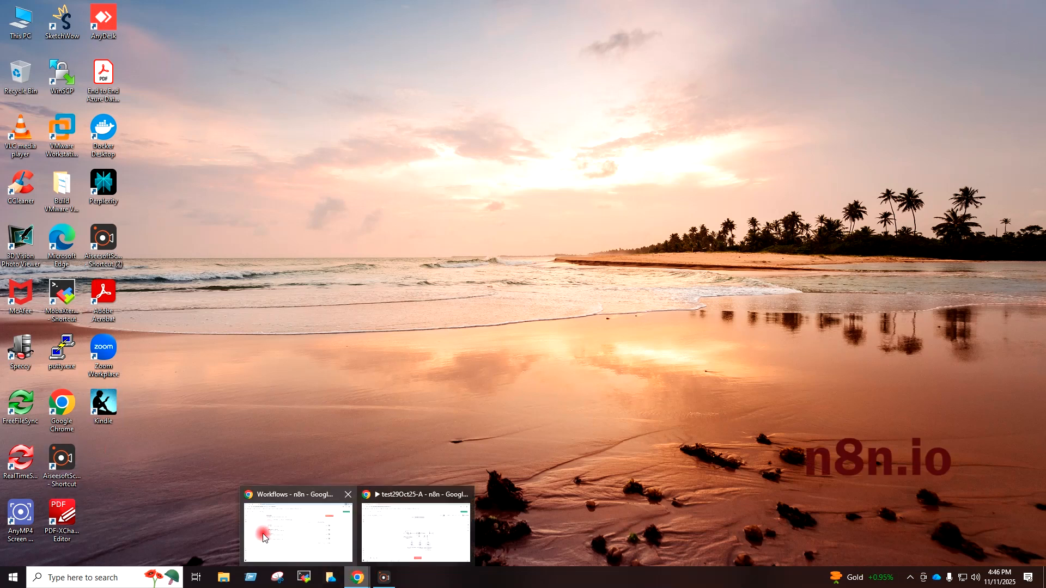
left_click(267, 536)
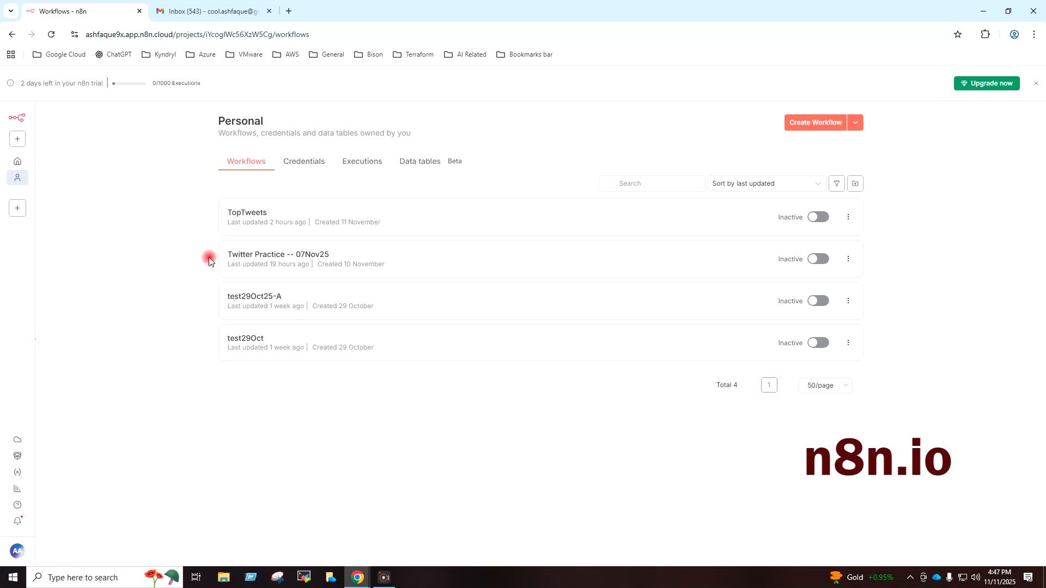
left_click(810, 123)
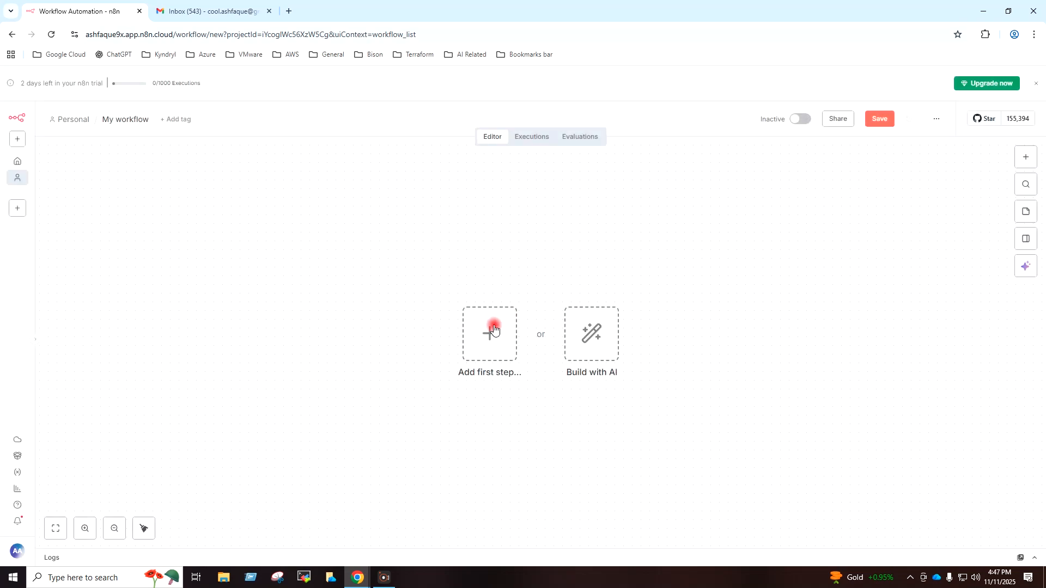
Add a 'When chat message received' trigger connected to an AI Agent node.
left_click(494, 329)
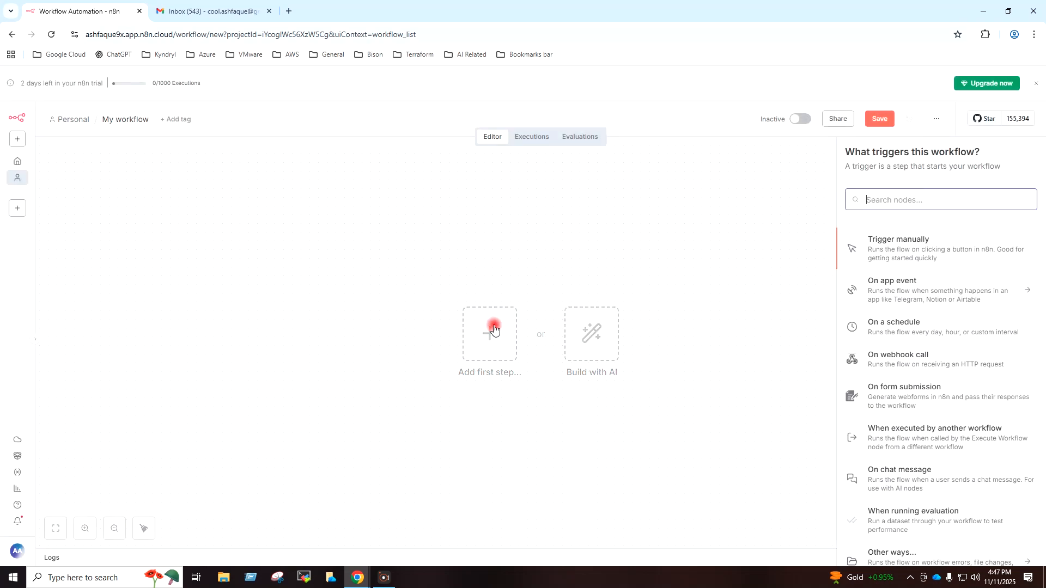
type("ai ag")
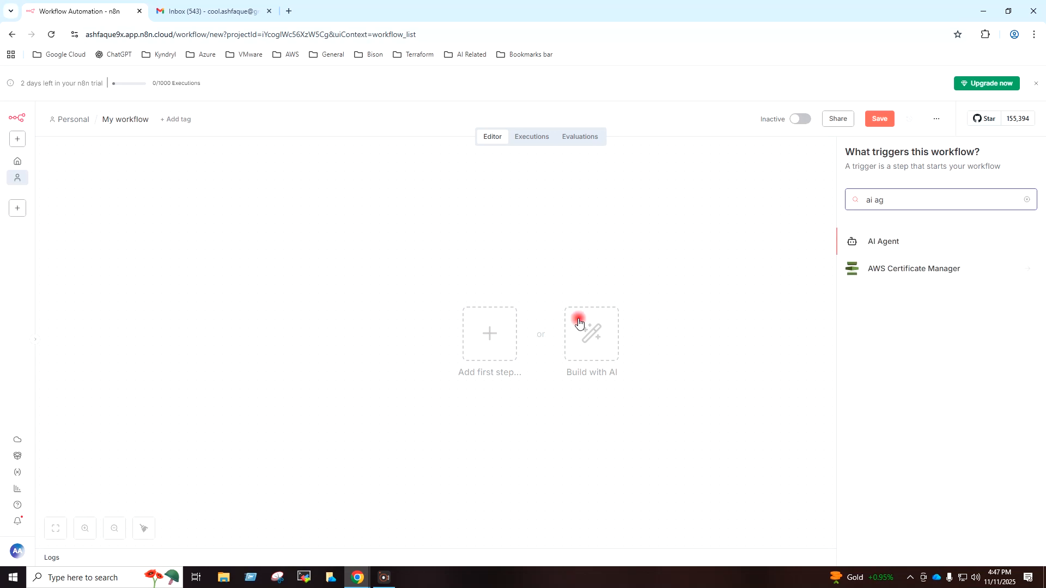
left_click(898, 246)
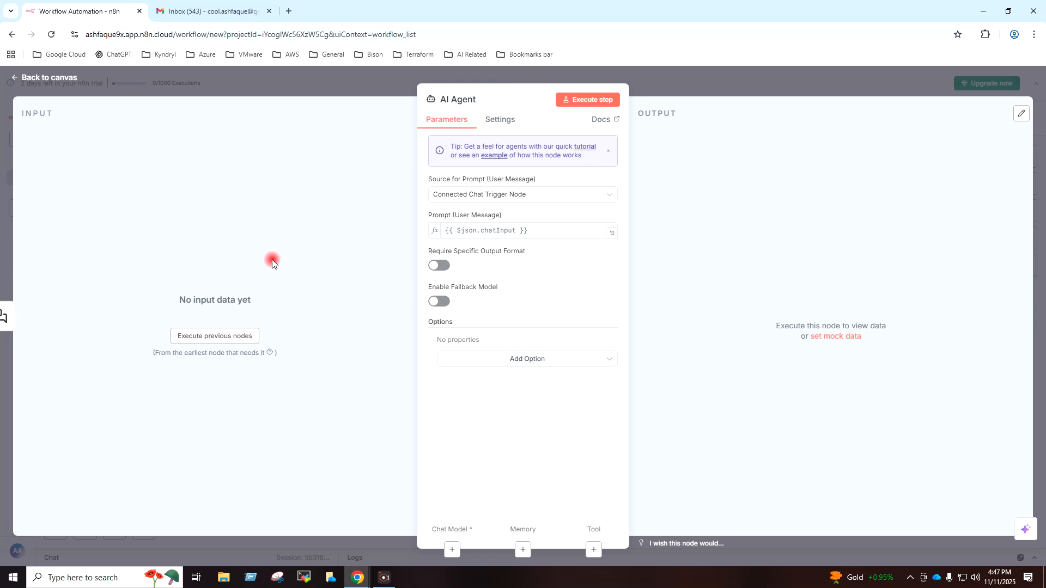
left_click(60, 78)
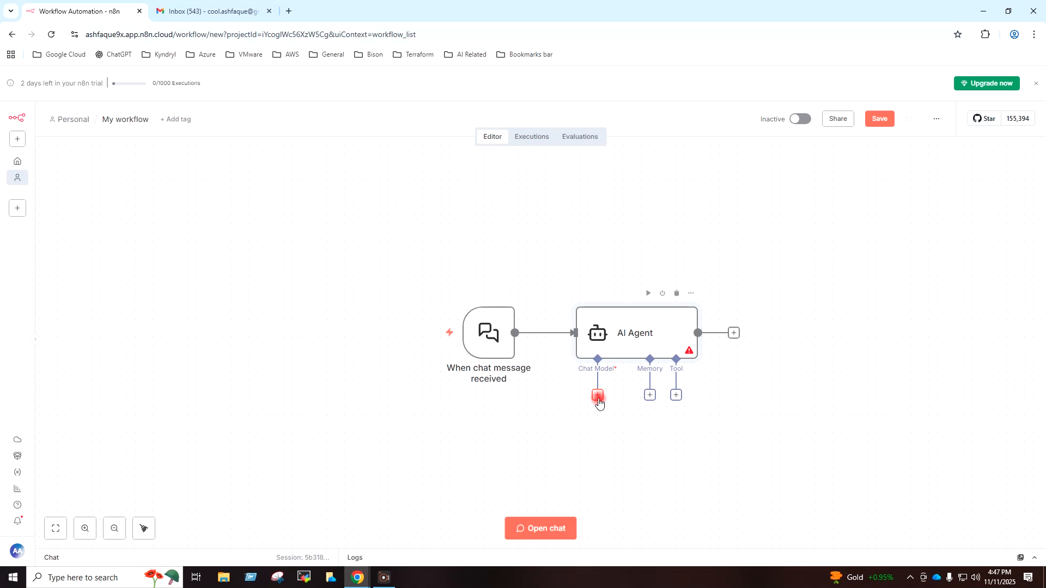
left_click(597, 397)
Attach an OpenAI Chat Model (gpt-4.1-mini) using the n8n free OpenAI API credits credential.
type("open")
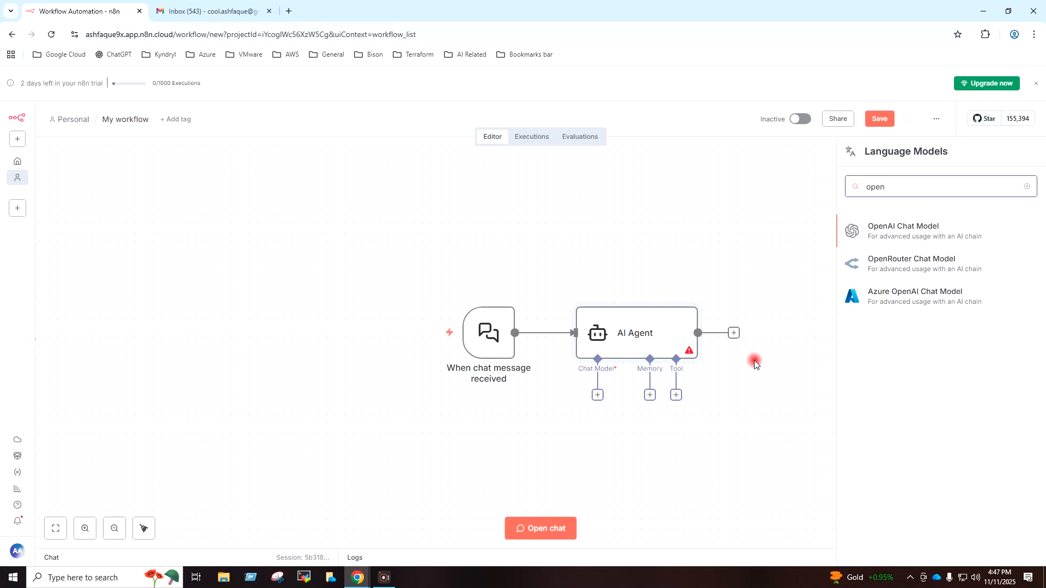
left_click(914, 233)
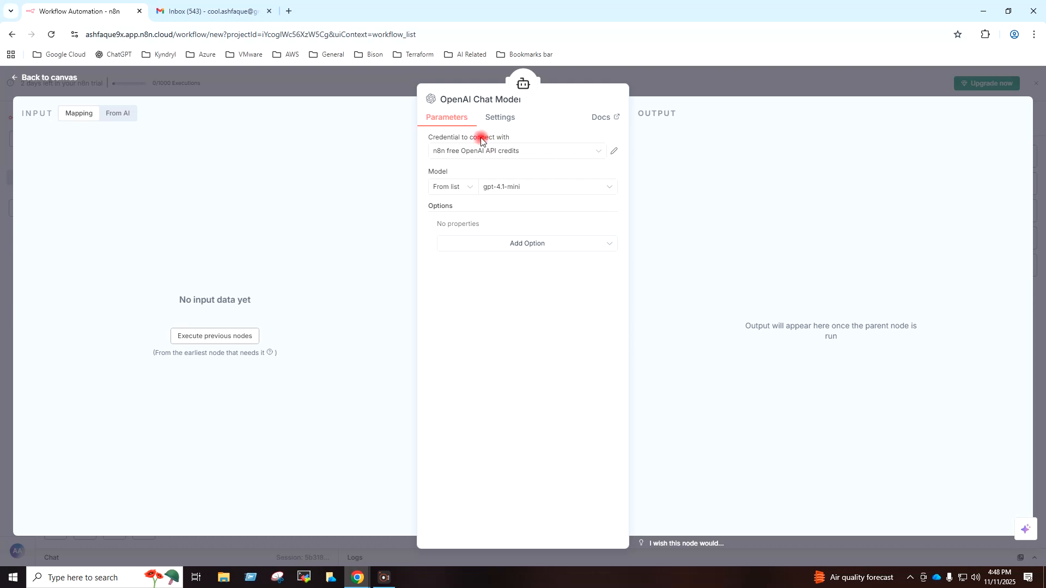
left_click(578, 152)
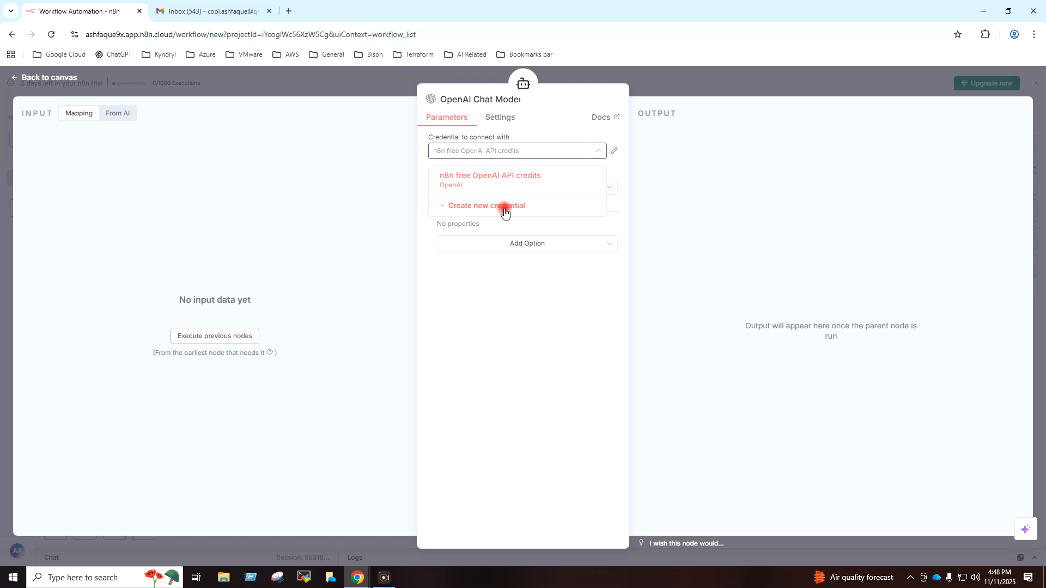
left_click(544, 119)
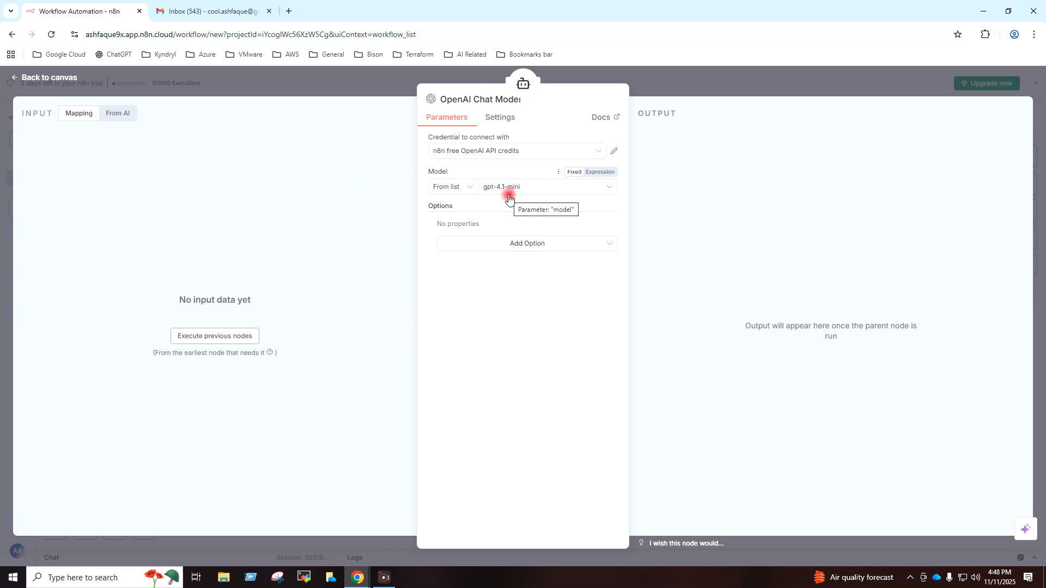
left_click(20, 77)
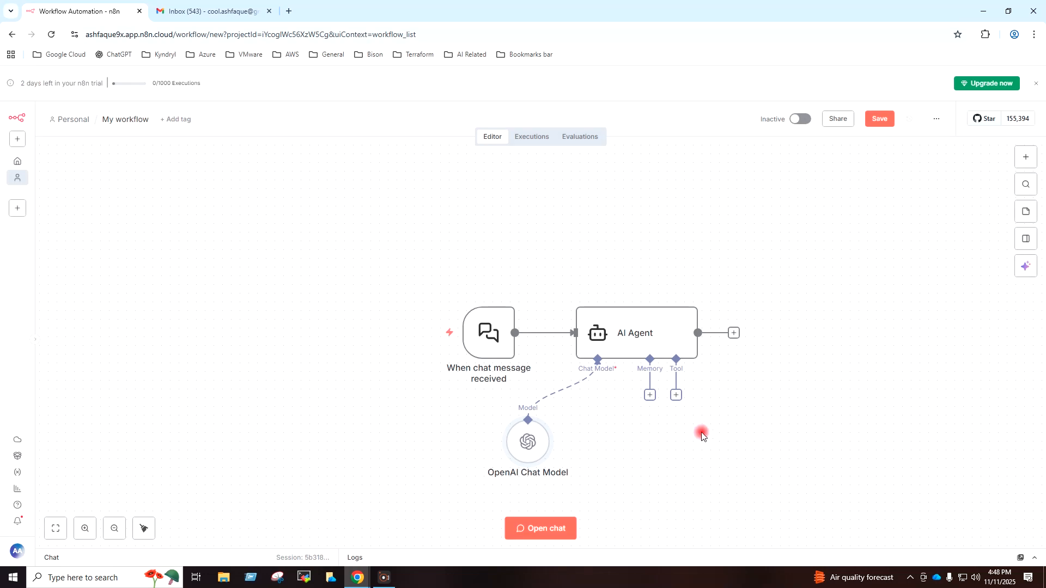
left_click(649, 395)
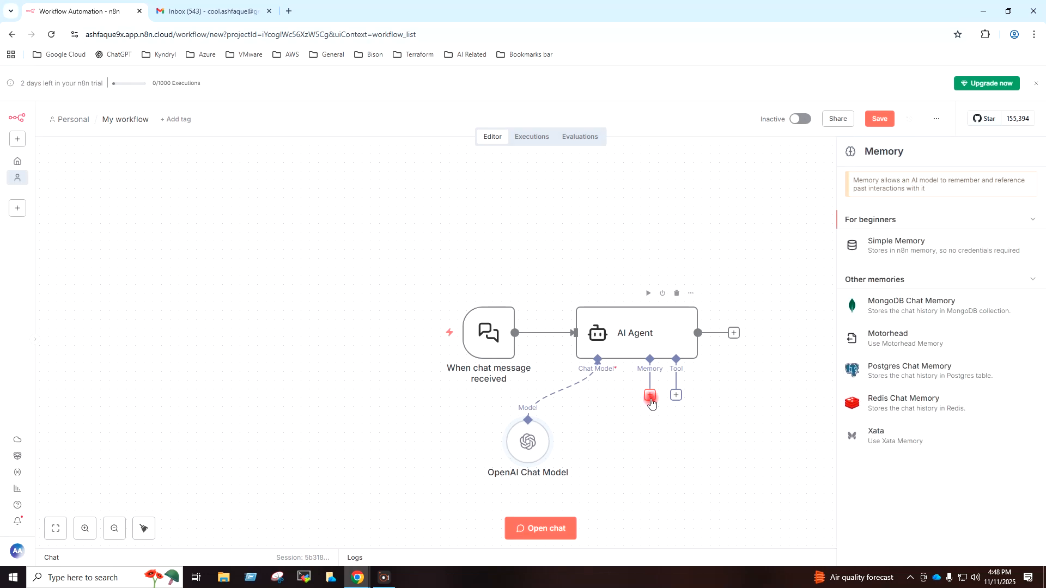
Attach a Simple Memory node with context window length 5 to the AI Agent.
left_click(886, 246)
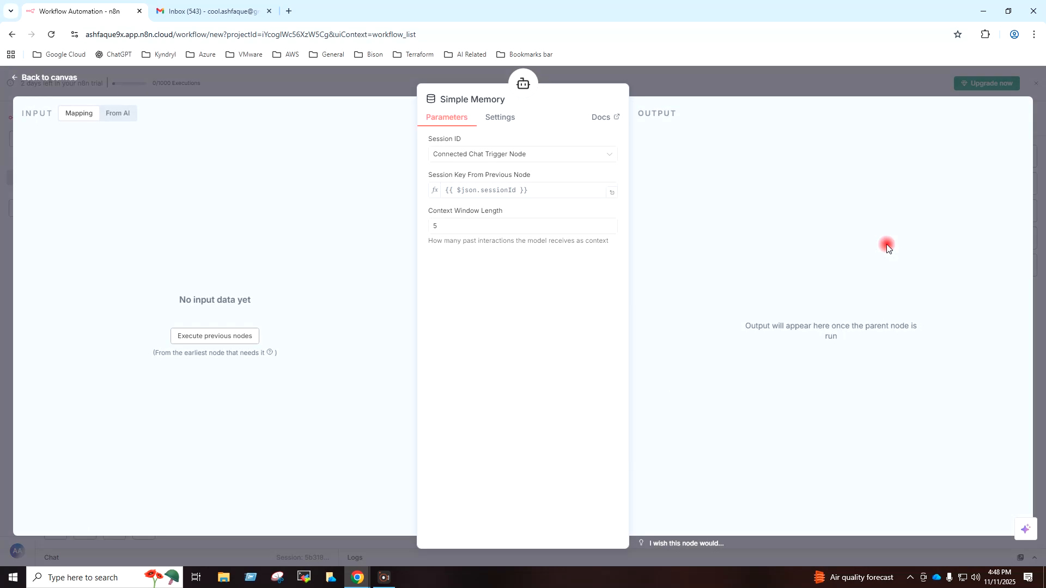
left_click(33, 79)
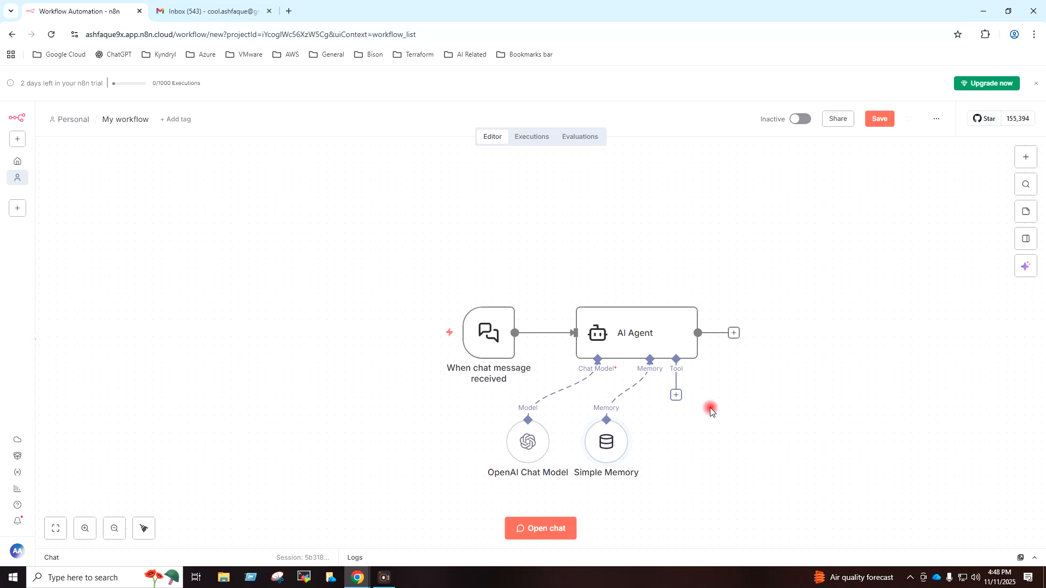
Add a Gmail Tool to the AI Agent's tool input.
left_click(676, 396)
type("gmail")
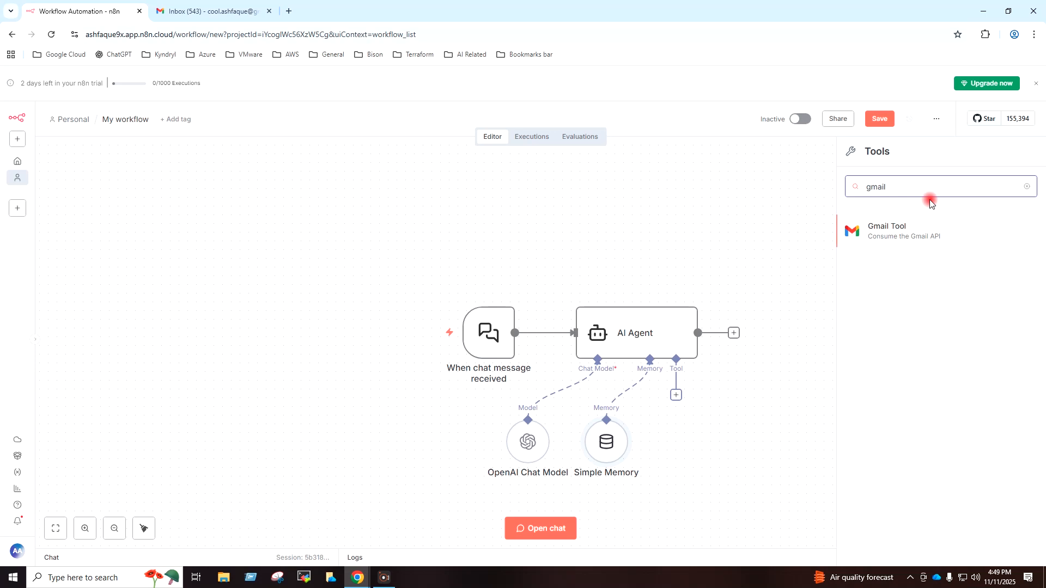
left_click(903, 237)
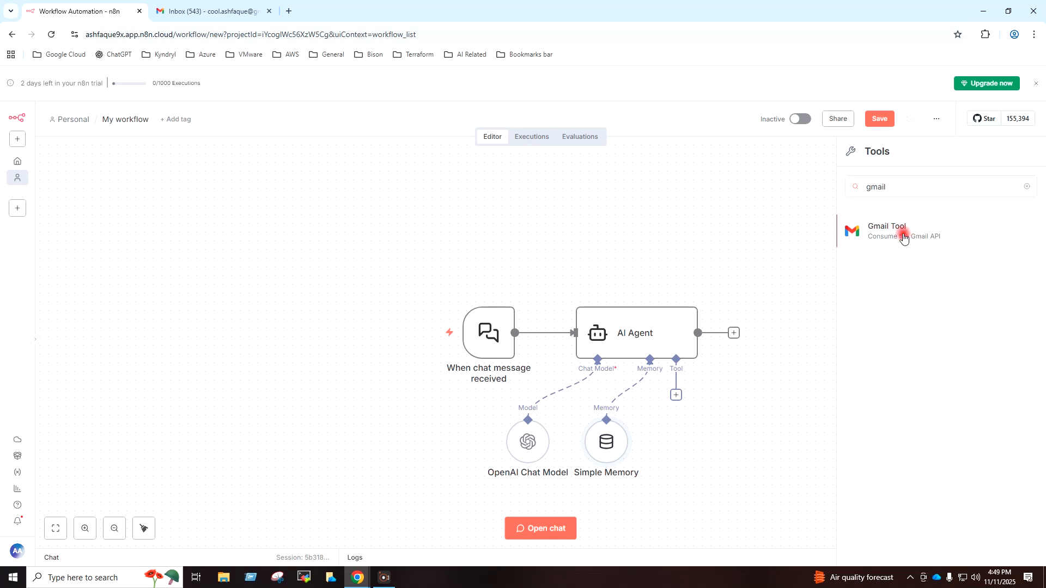
Create a new Gmail credential by signing in with Google and approving n8n's access.
left_click(580, 153)
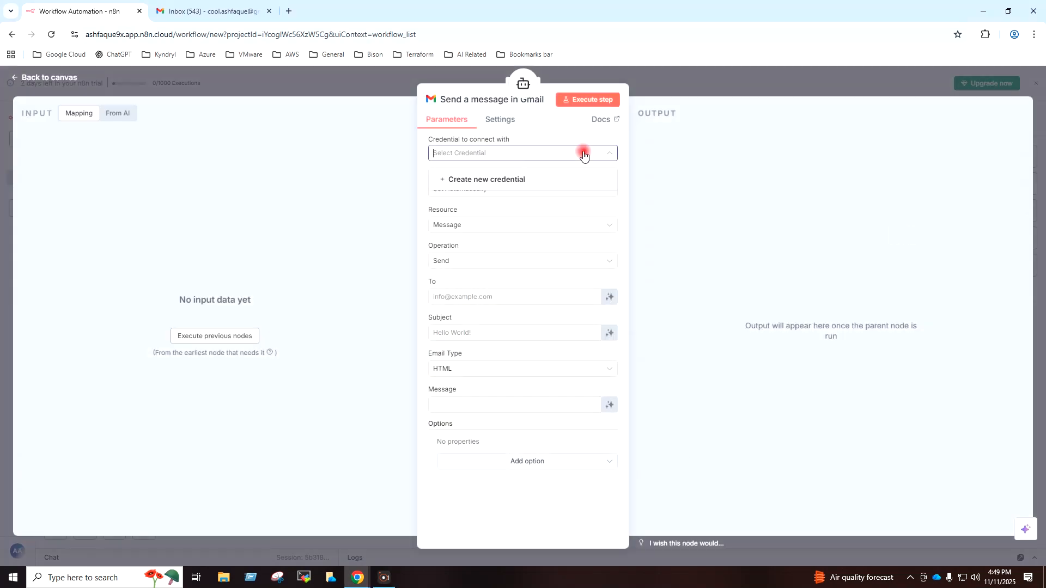
left_click(508, 183)
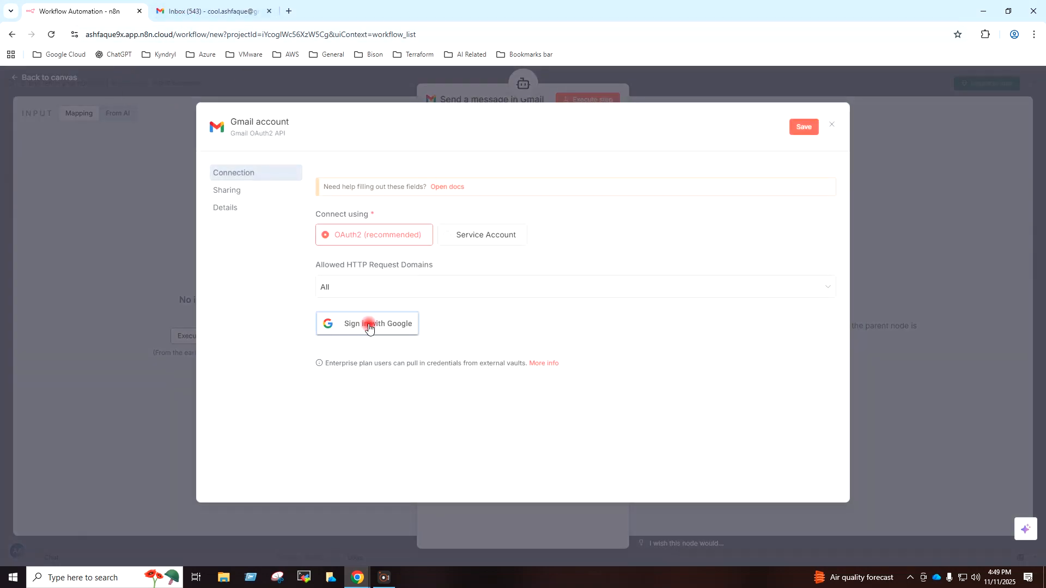
left_click(348, 330)
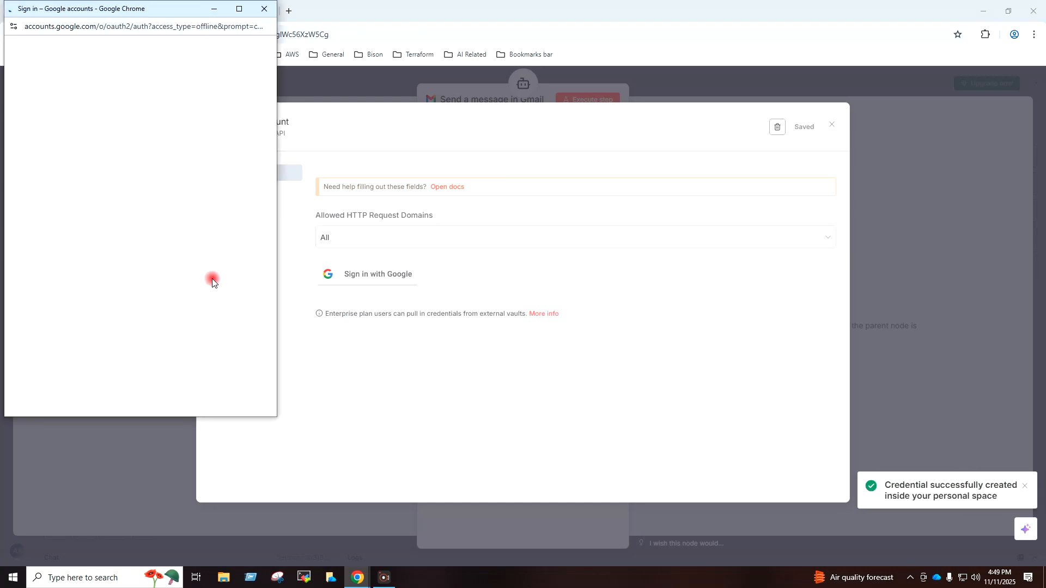
left_click(102, 191)
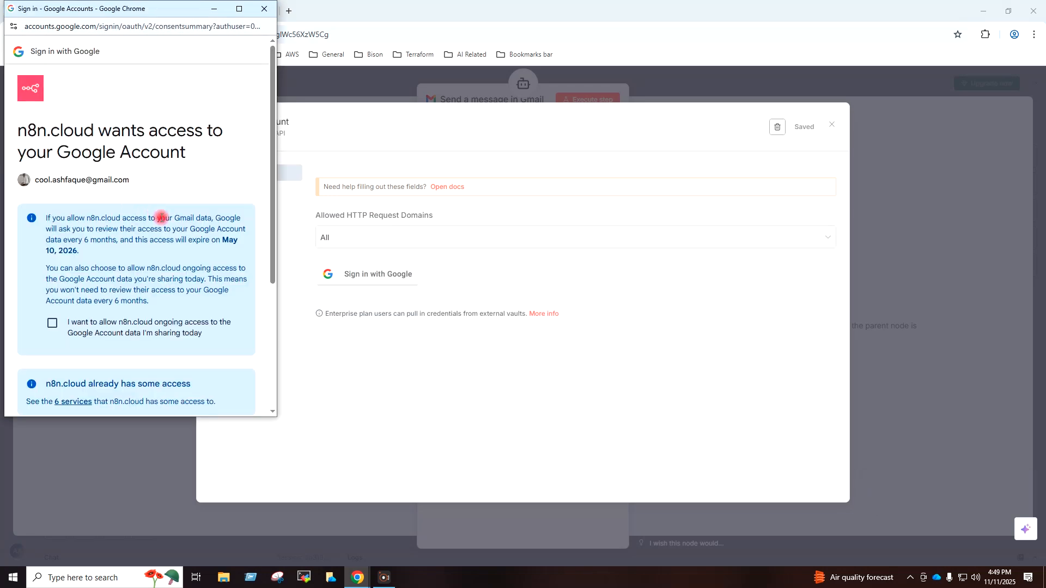
scroll(158, 212, "down", 3)
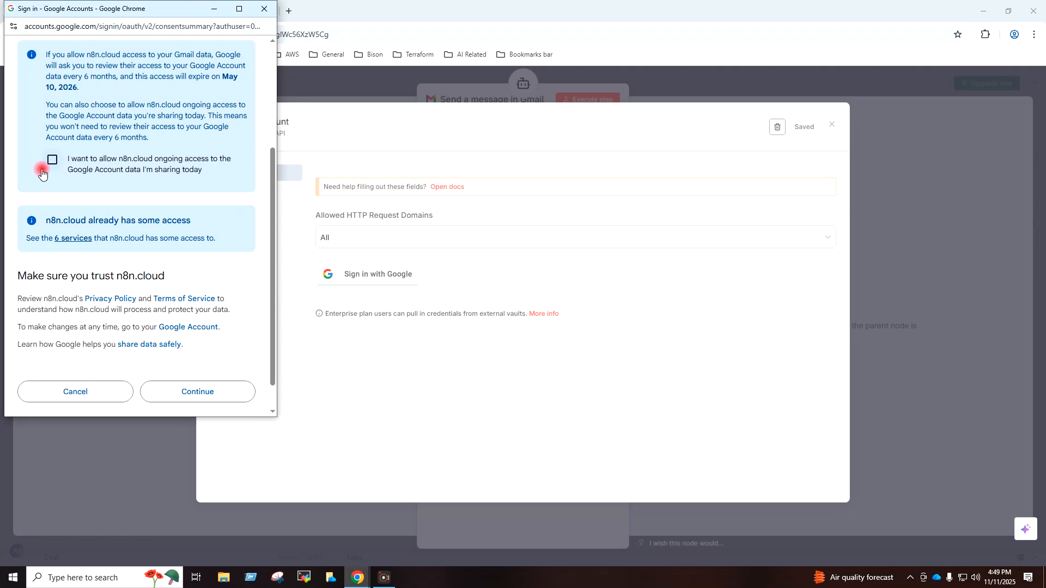
left_click(236, 388)
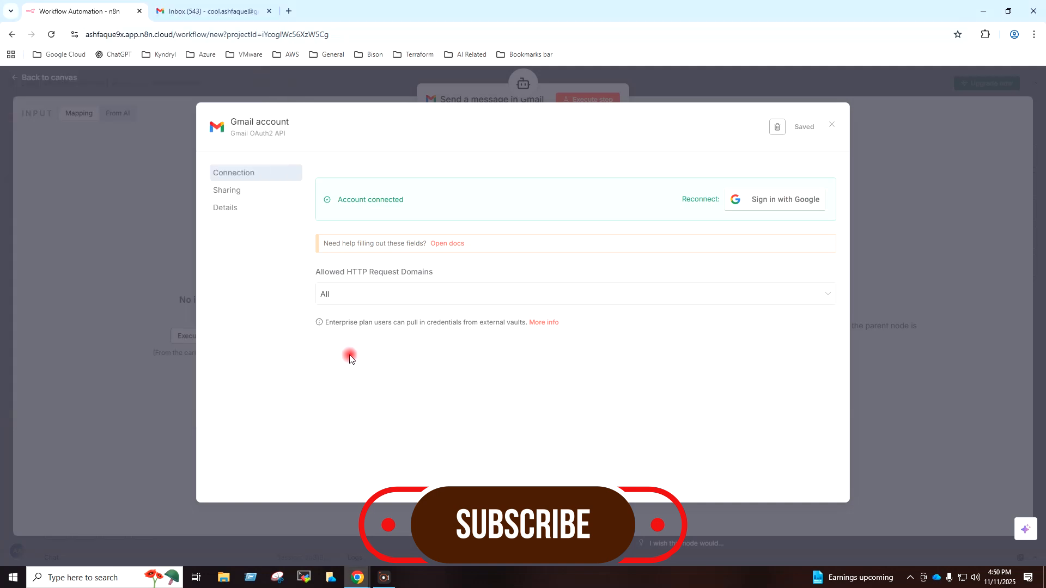
left_click(831, 124)
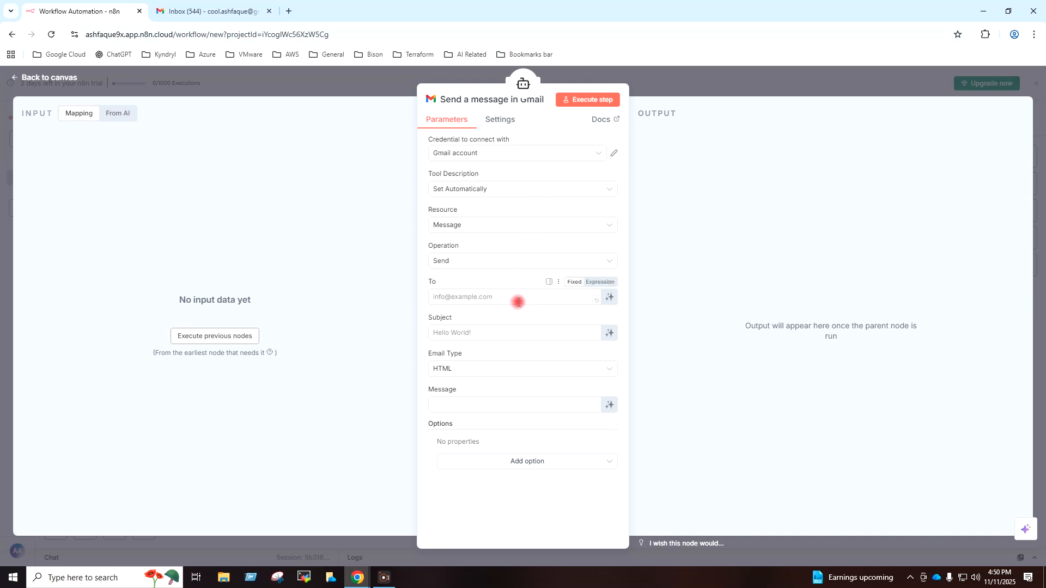
Make the Gmail tool's To, Subject and Message fields defined automatically by the model.
left_click(610, 298)
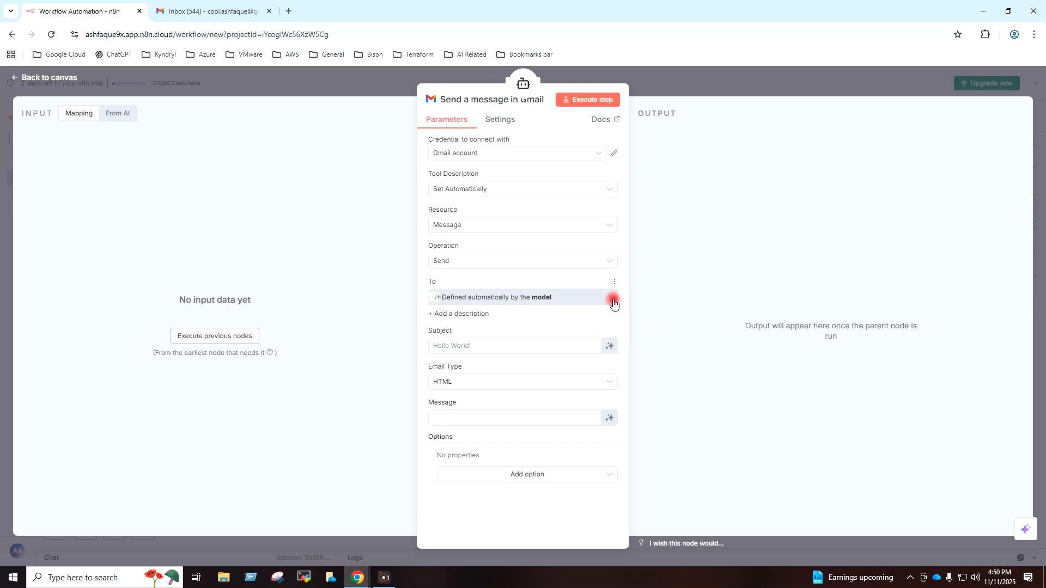
left_click(611, 351)
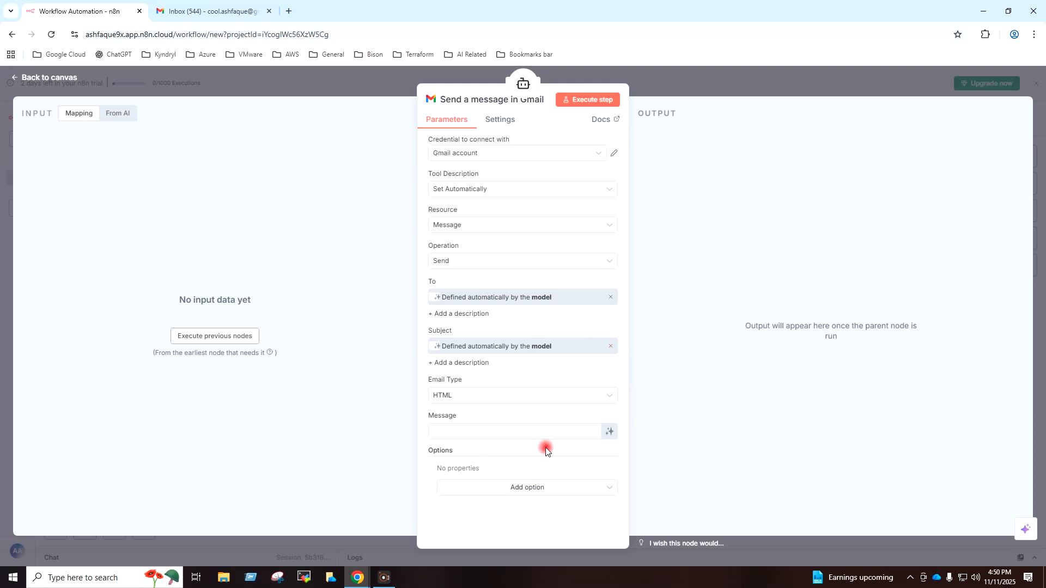
left_click(610, 433)
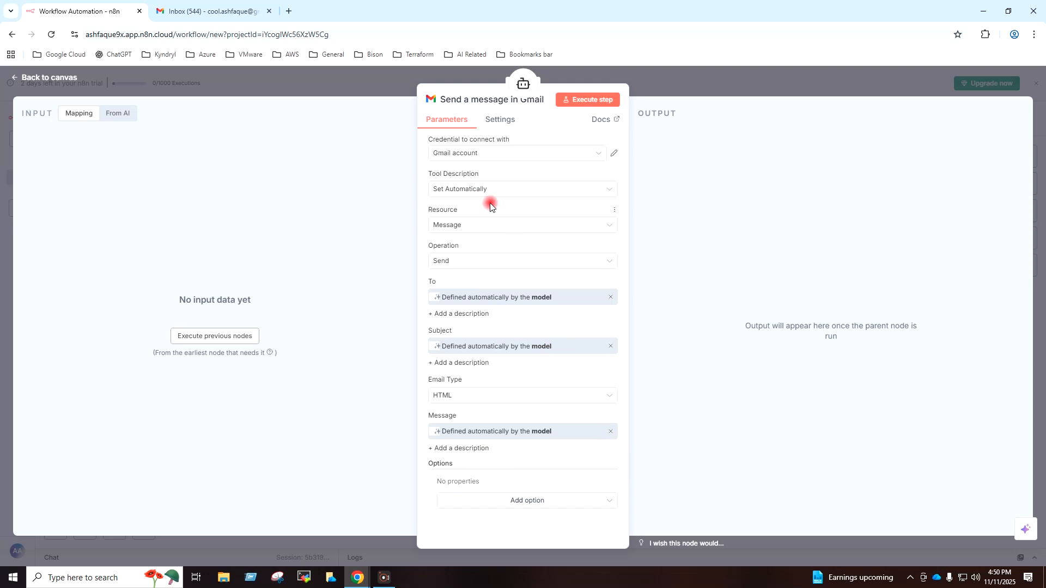
left_click(35, 81)
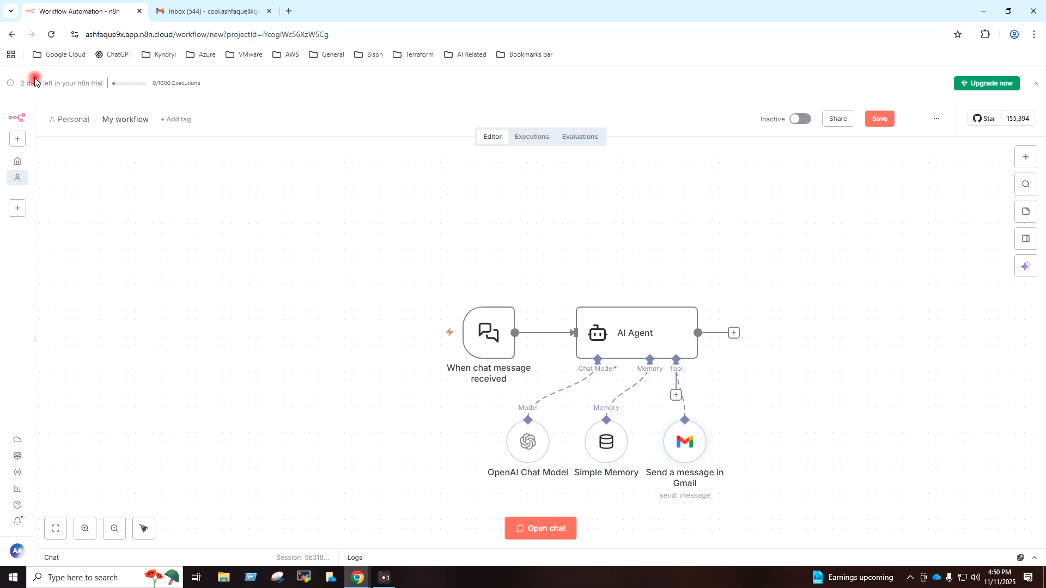
left_click(125, 116)
Rename the workflow to 'Email AI Agent' and let it save.
type("Email AI A")
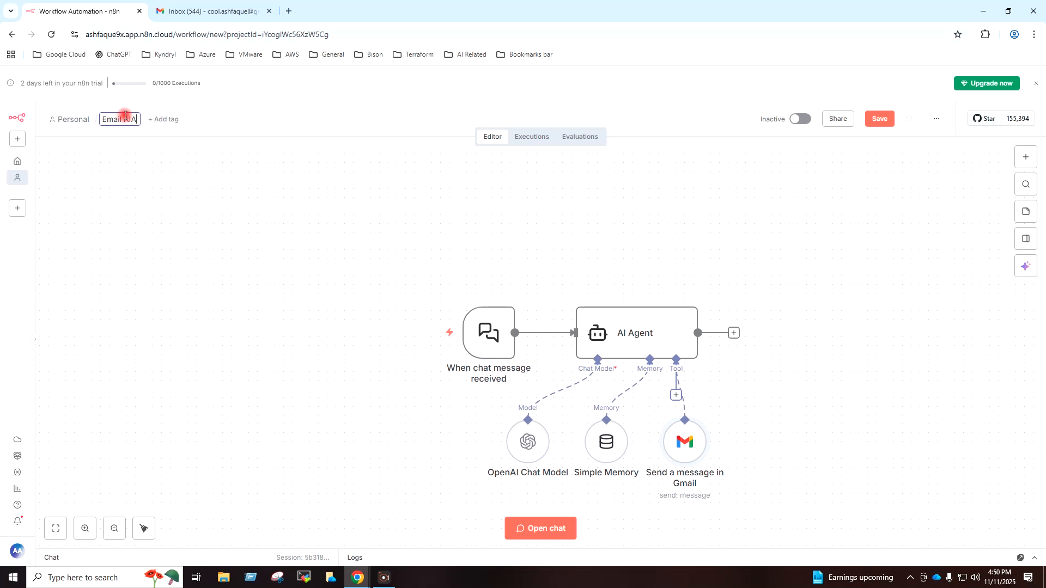
type("gent")
left_click(254, 136)
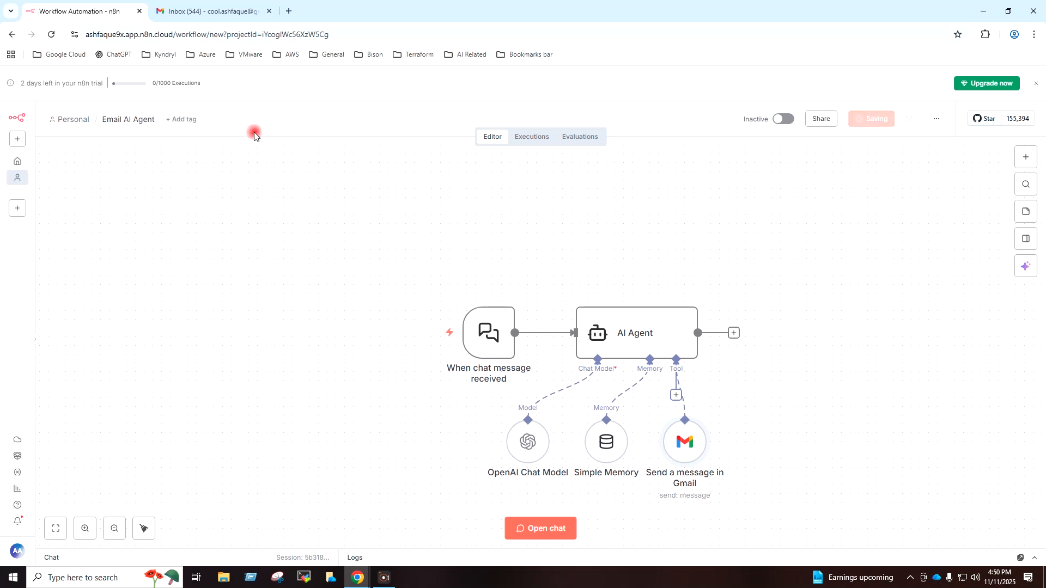
mouse_move(490, 333)
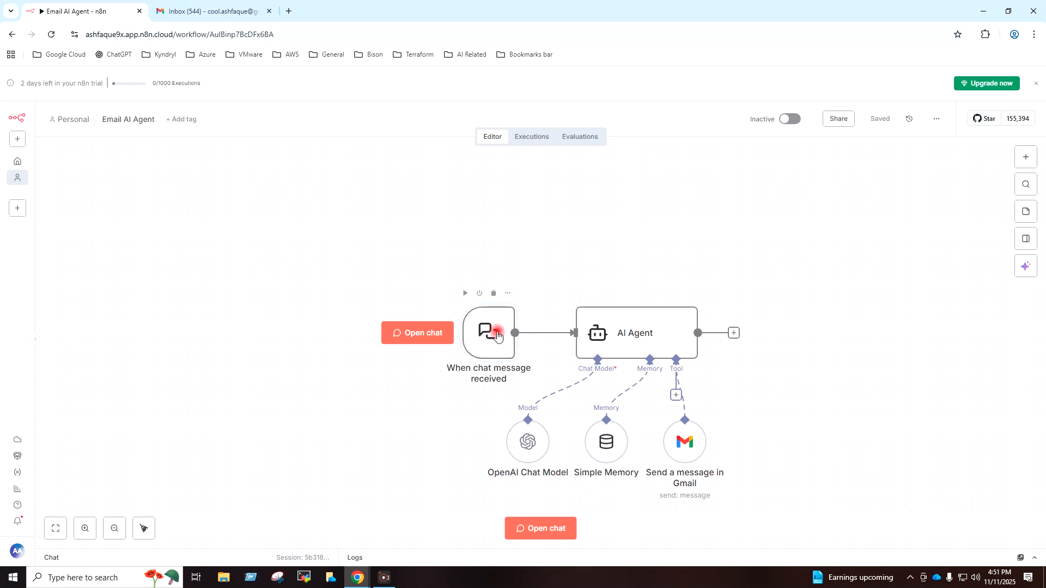
In the test chat, ask the agent to email a brief on magnetism to the recipient's address.
left_click(542, 528)
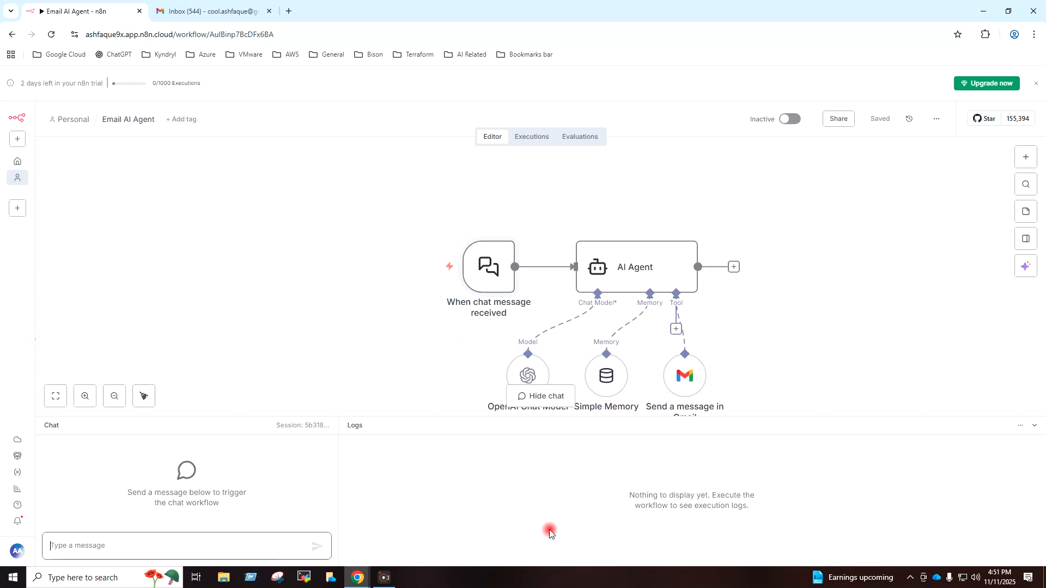
left_click(225, 540)
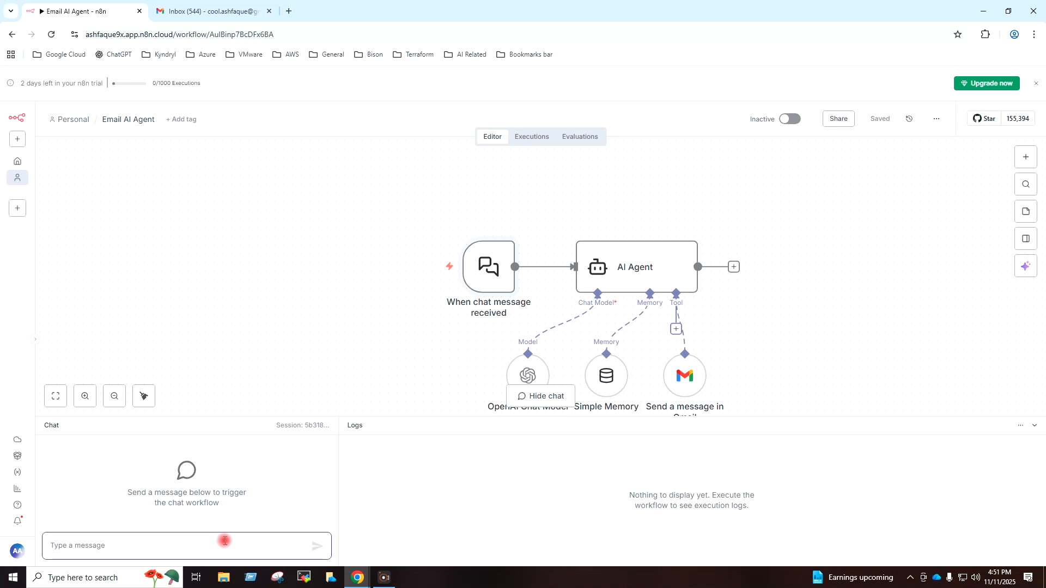
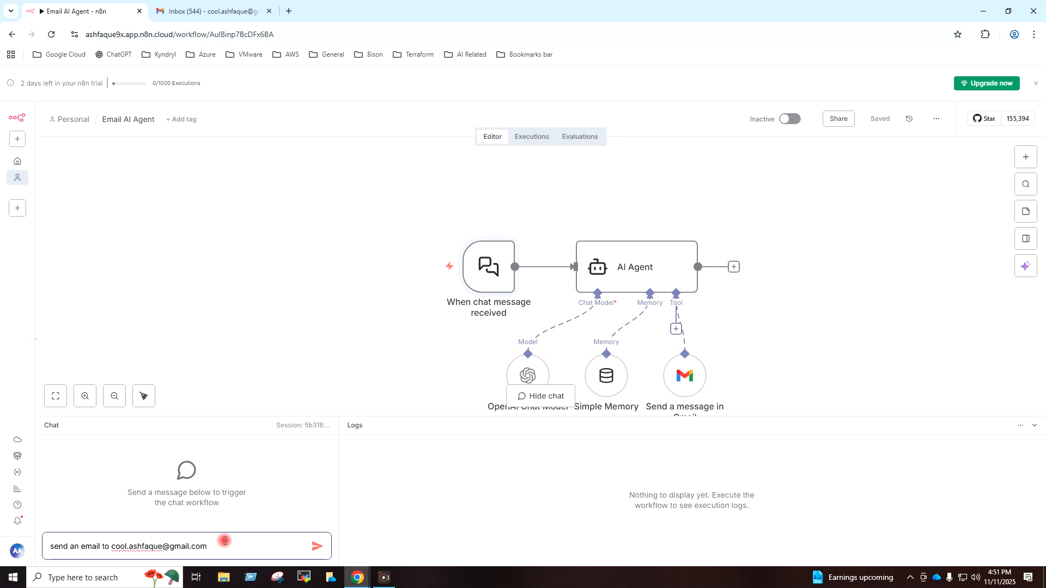
type("about brief of topic magnetis")
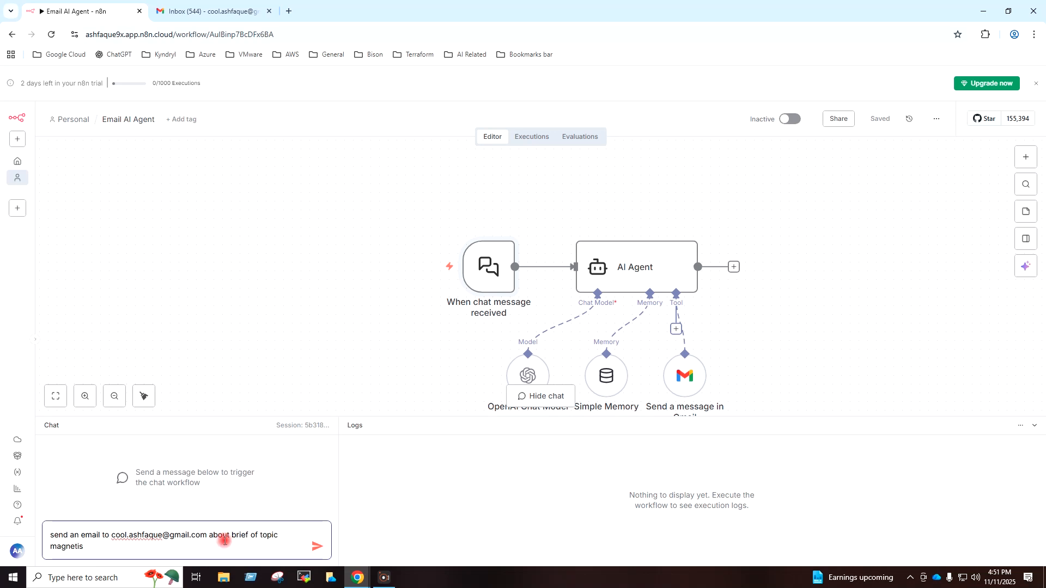
type("m")
left_click(321, 546)
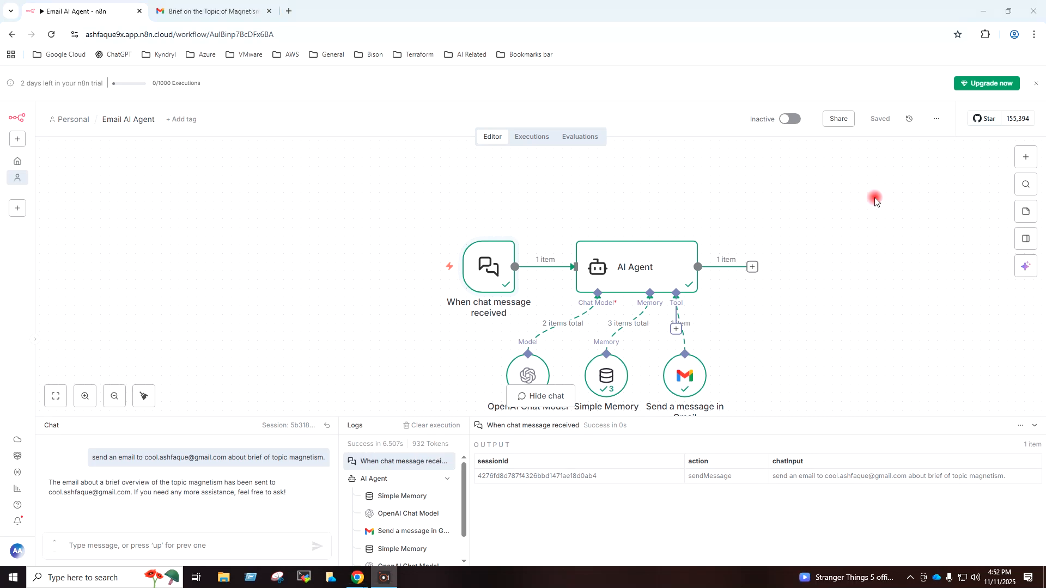
Collapse the logs and view the 'Brief on the Topic of Magnetism' email in Gmail.
left_click(874, 202)
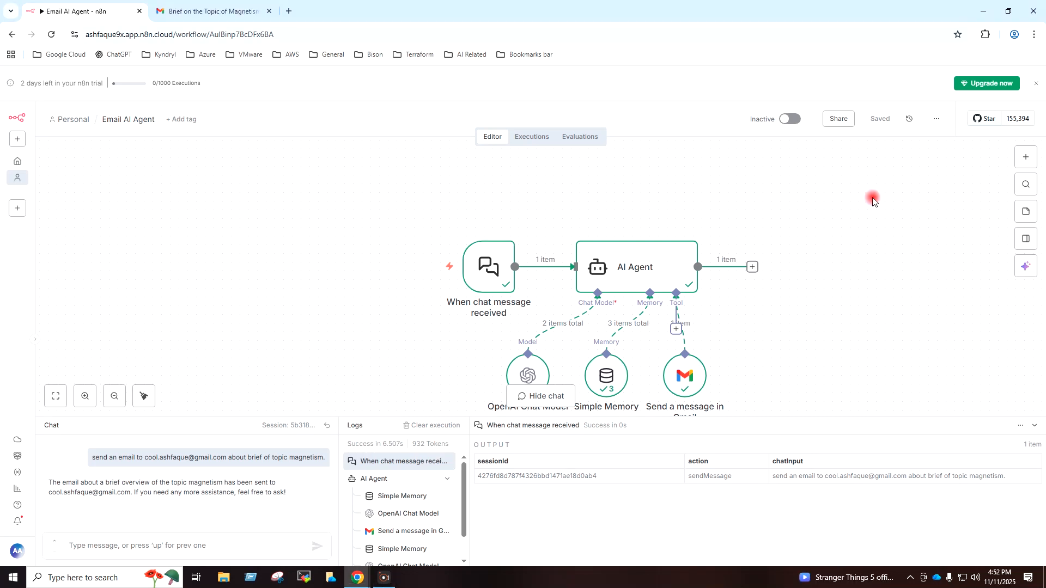
left_click(1037, 424)
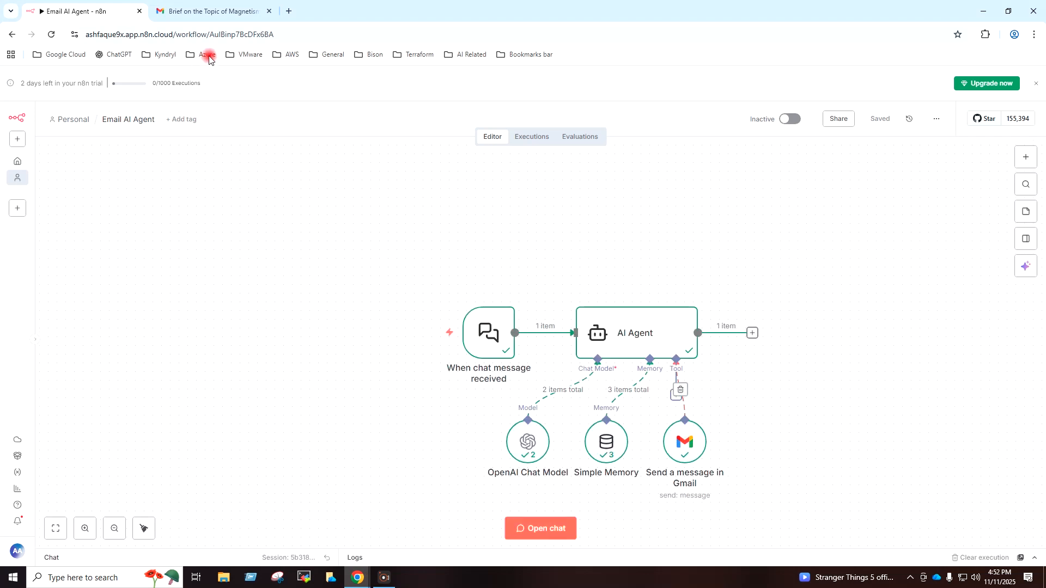
left_click(205, 12)
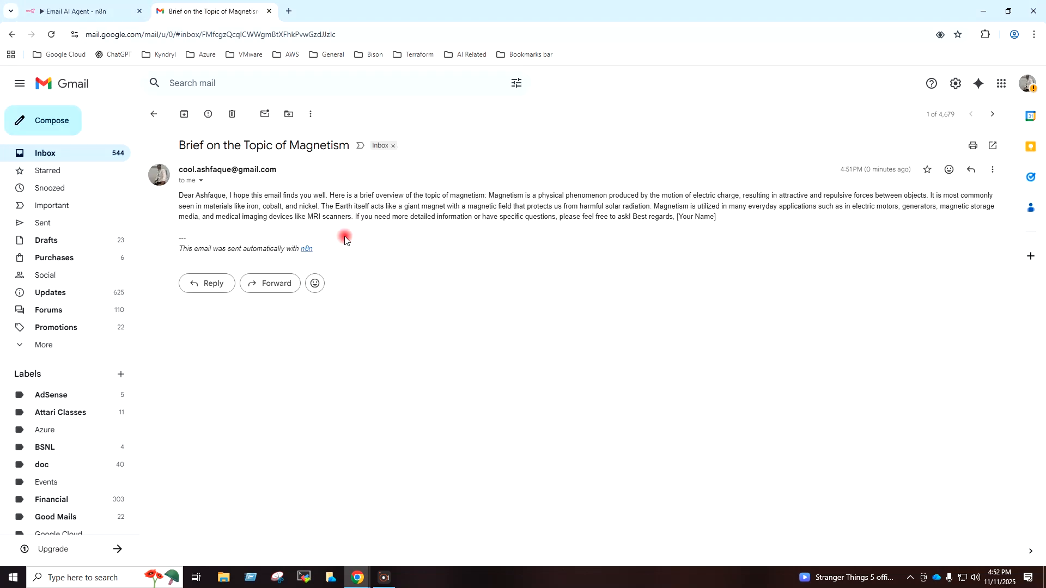
Select some of the email's text, return to the n8n workflow, and minimize the browser.
left_click_drag(189, 198, 583, 207)
left_click(566, 208)
left_click(99, 17)
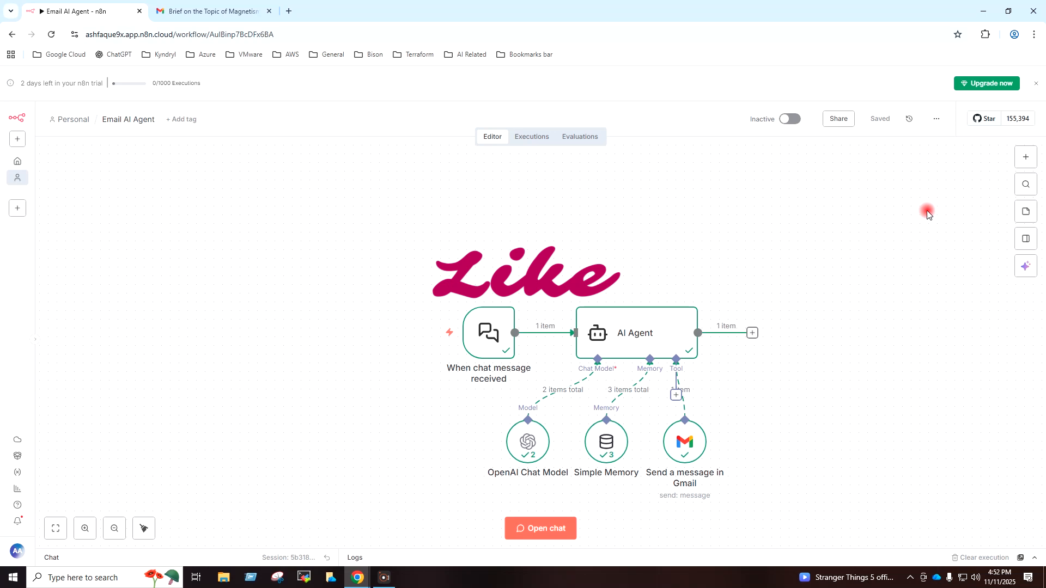
left_click(983, 11)
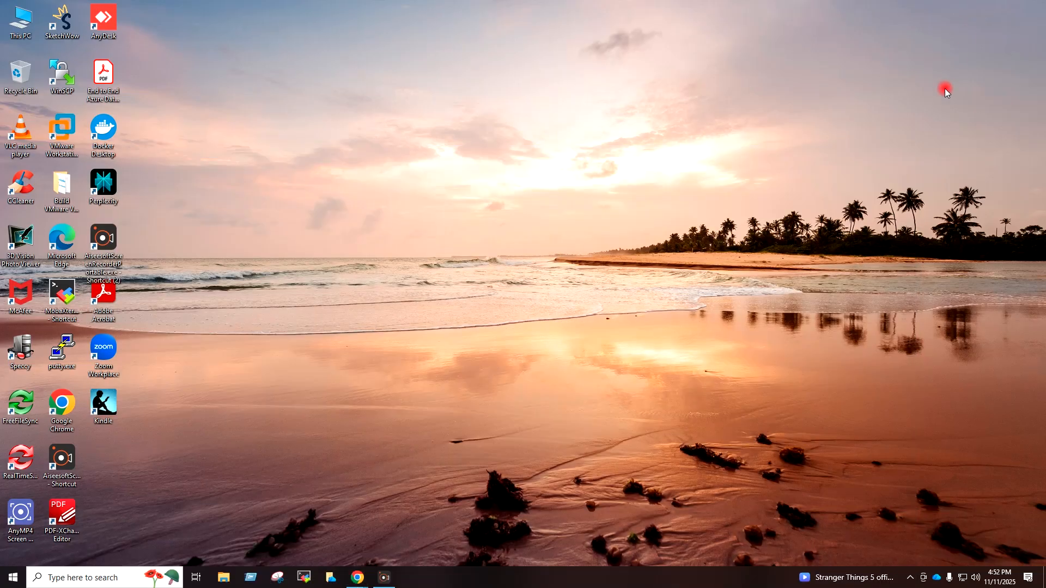